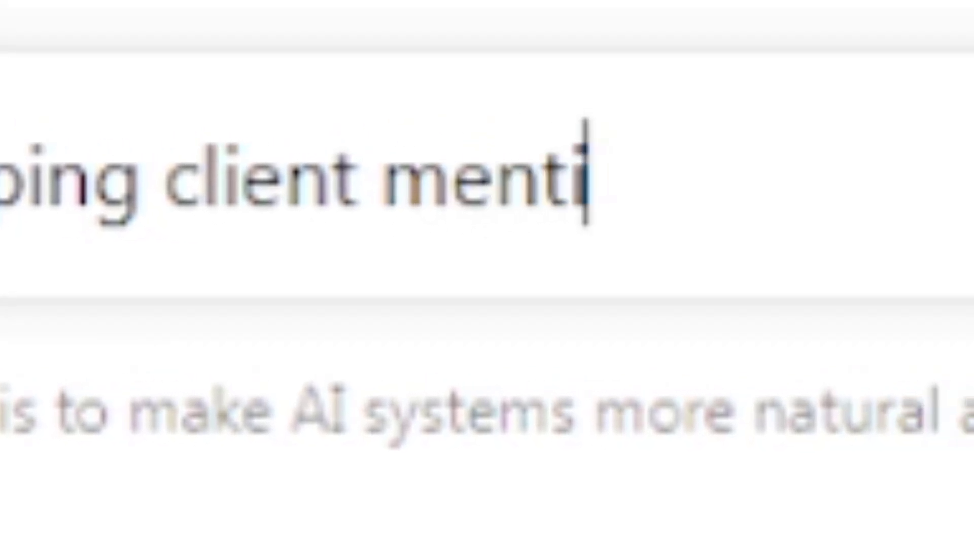
Step: Ask ChatGPT for a landscaping client proposal email stating the proposal is attached
type("the proposal is a")
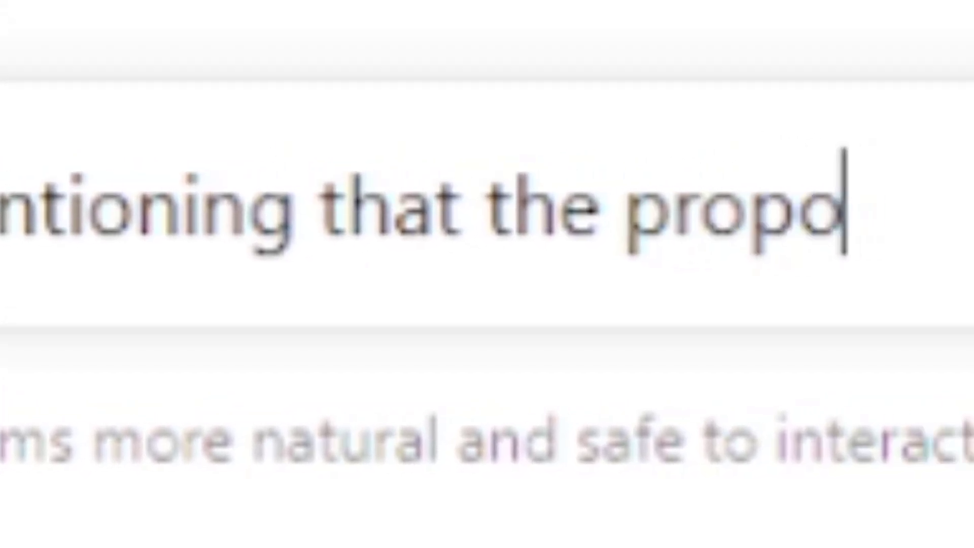
type("ttached in the ma")
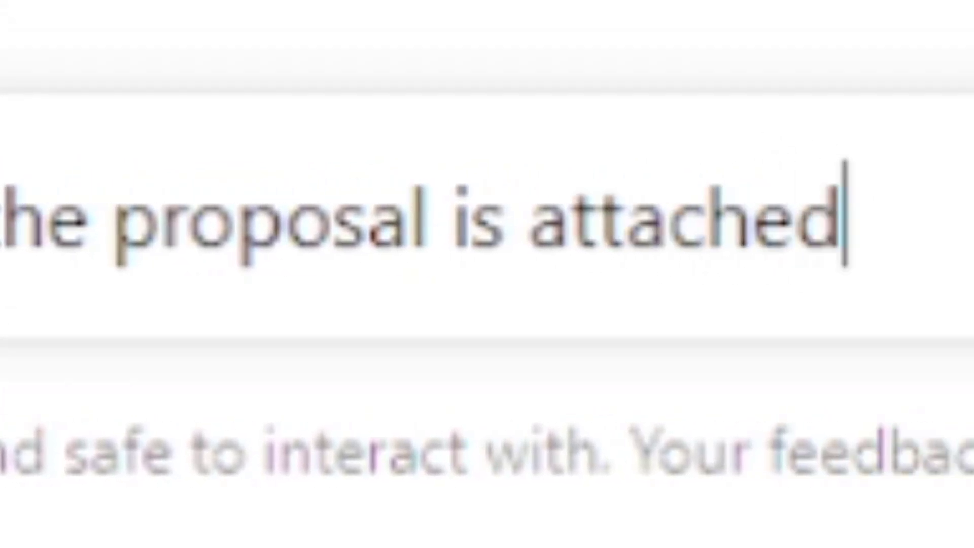
key("BackSpace")
key("BackSpace")
type("email proposal to a landscaping client mentioning that t")
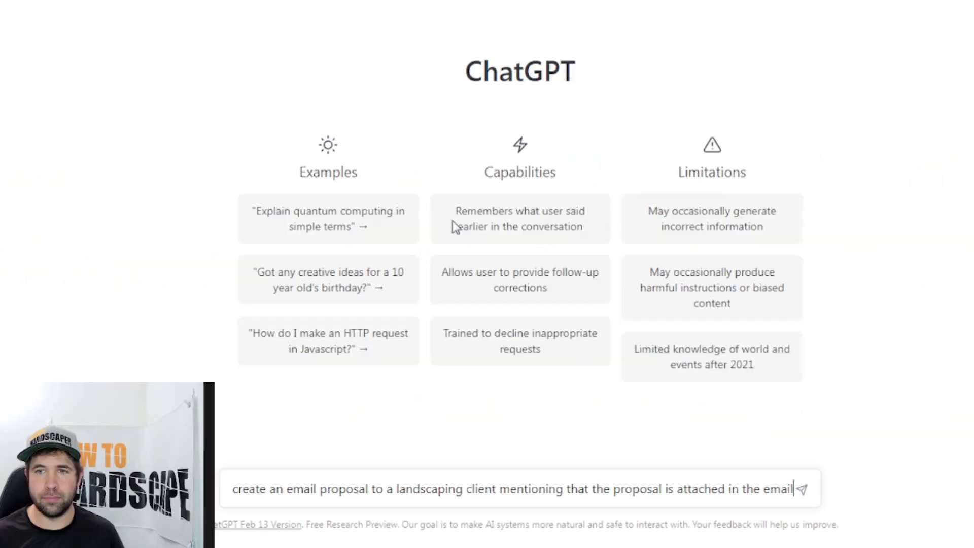
key("Return")
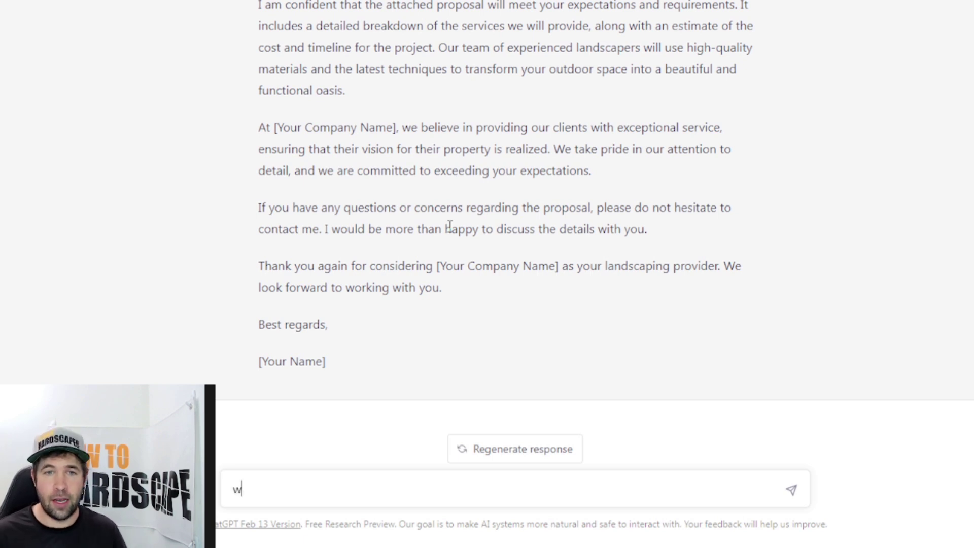
Step: Ask ChatGPT for a client email sharing the Calendly link to book the consult
type("rite an email to schedule a cn")
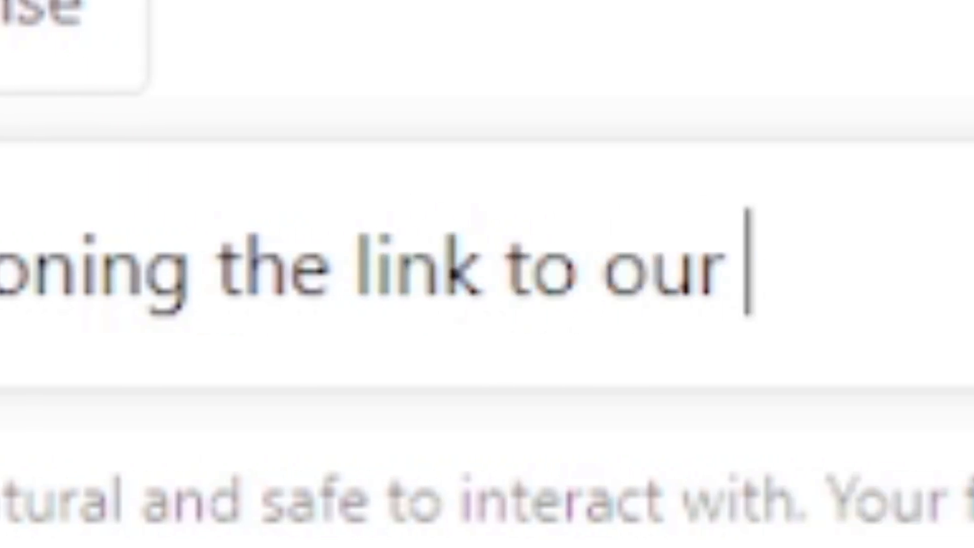
type("claed")
key("BackSpace")
key("BackSpace")
key("BackSpace")
key("BackSpace")
type("alendly for them to ")
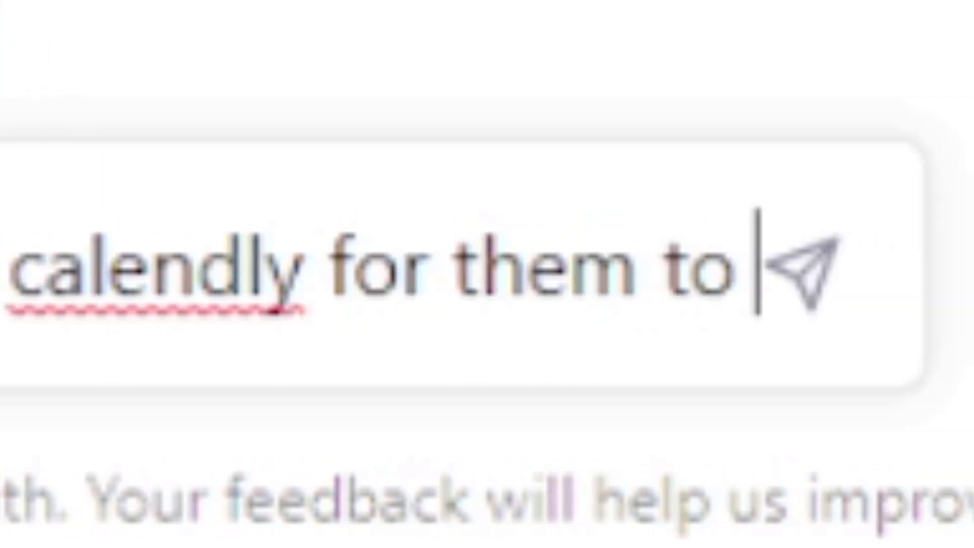
type("book the consult")
key("Return")
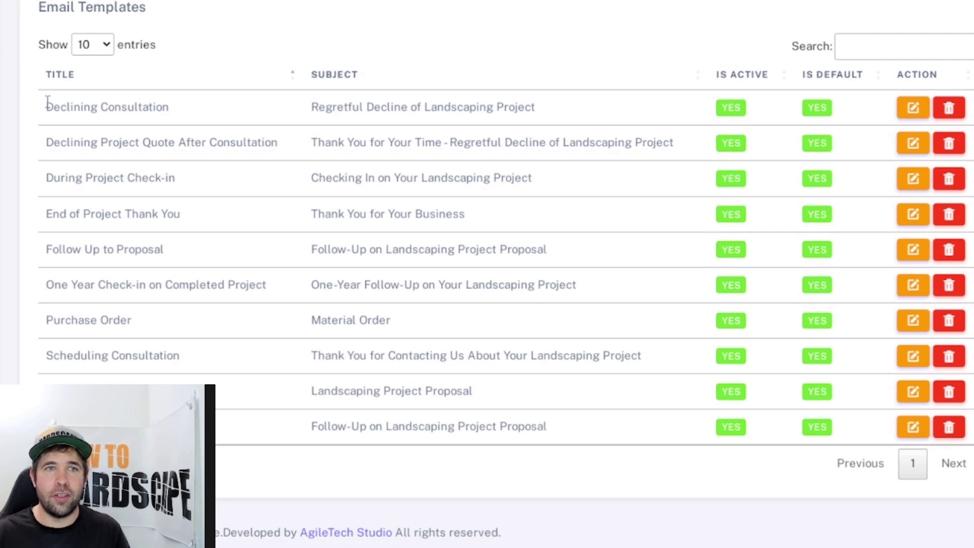
Step: Open the Landscaping Project Proposal ('Sending Proposal') template from the Email Templates list for editing
left_click_drag(48, 100, 142, 388)
left_click(140, 167)
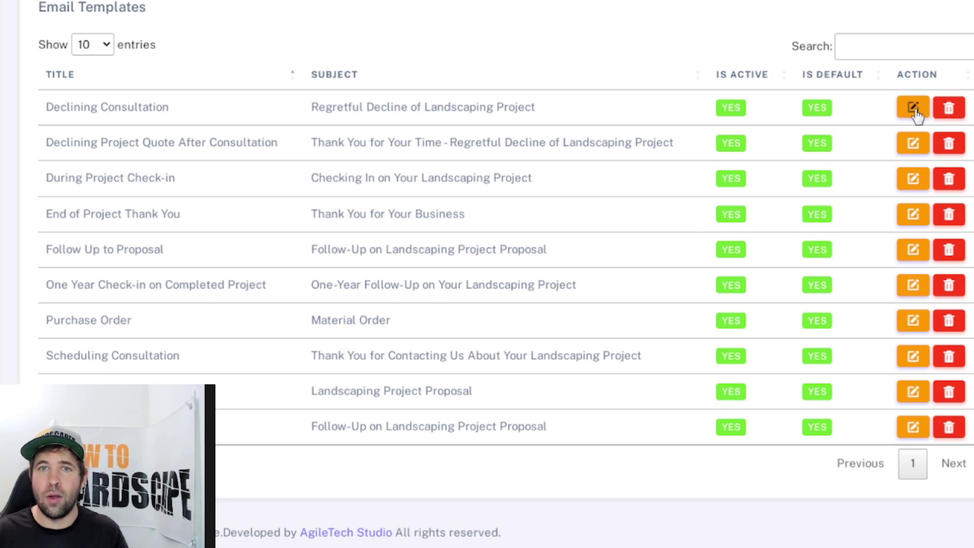
left_click(917, 393)
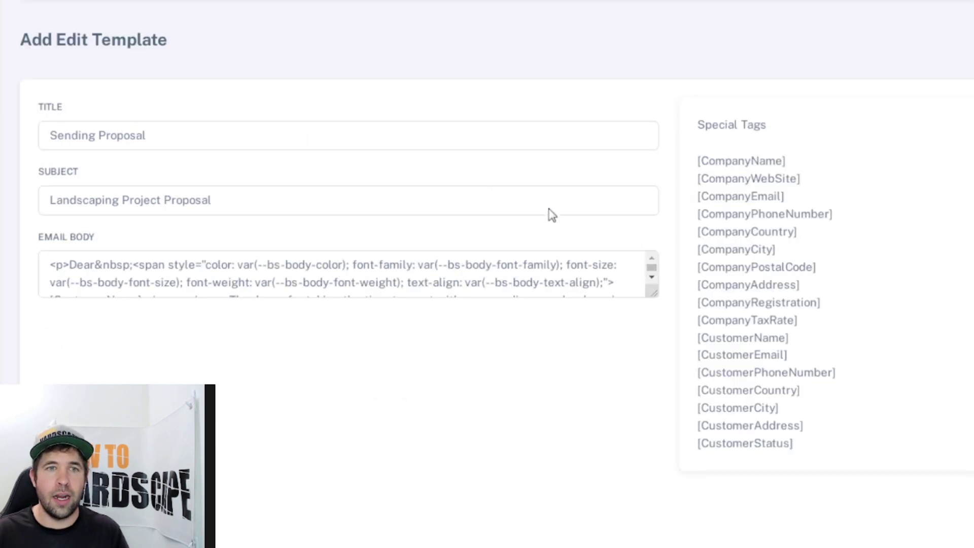
Step: Scroll through the proposal email body and inspect the signature placeholder tags
scroll(536, 181, "down", 3)
scroll(290, 205, "down", 5)
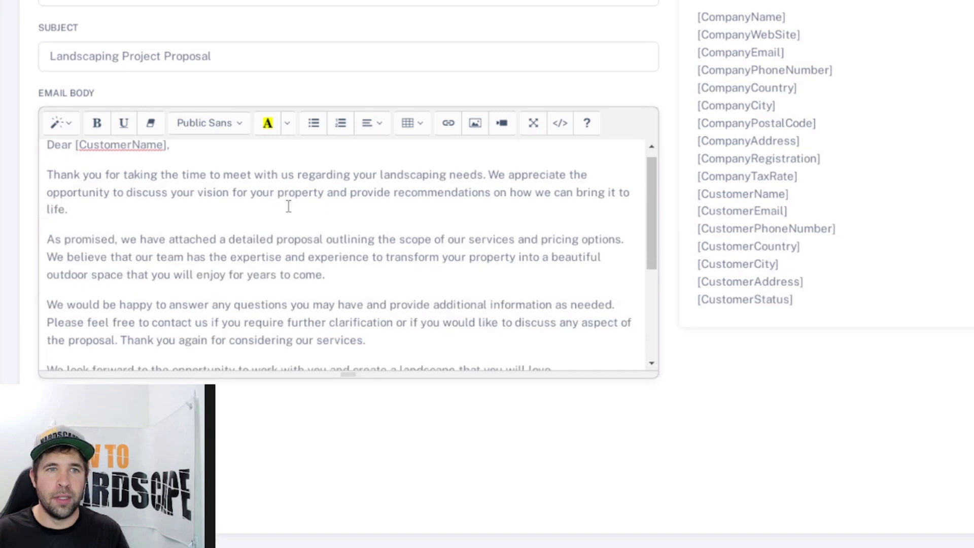
scroll(303, 211, "up", 10)
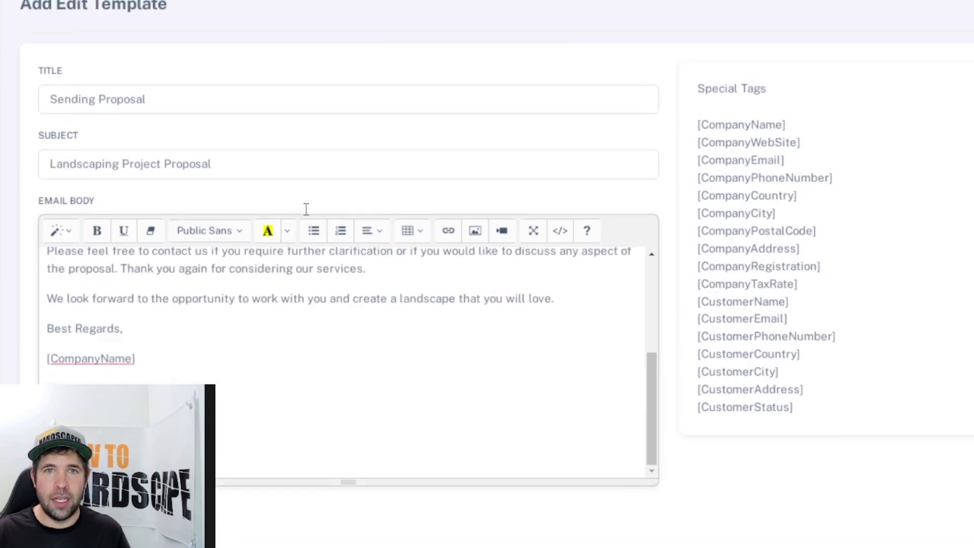
scroll(388, 333, "down", 5)
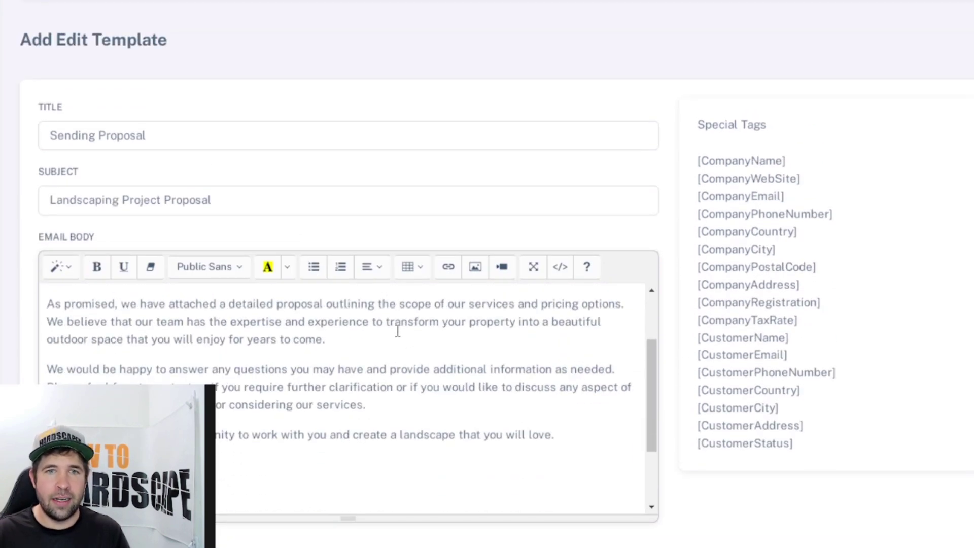
scroll(442, 109, "down", 3)
scroll(246, 253, "down", 3)
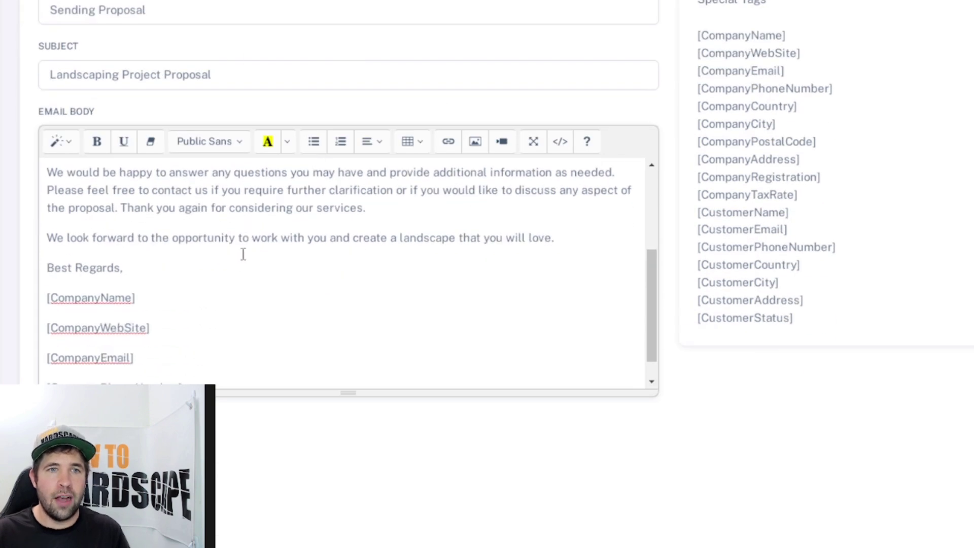
left_click_drag(201, 361, 47, 272)
left_click(89, 269)
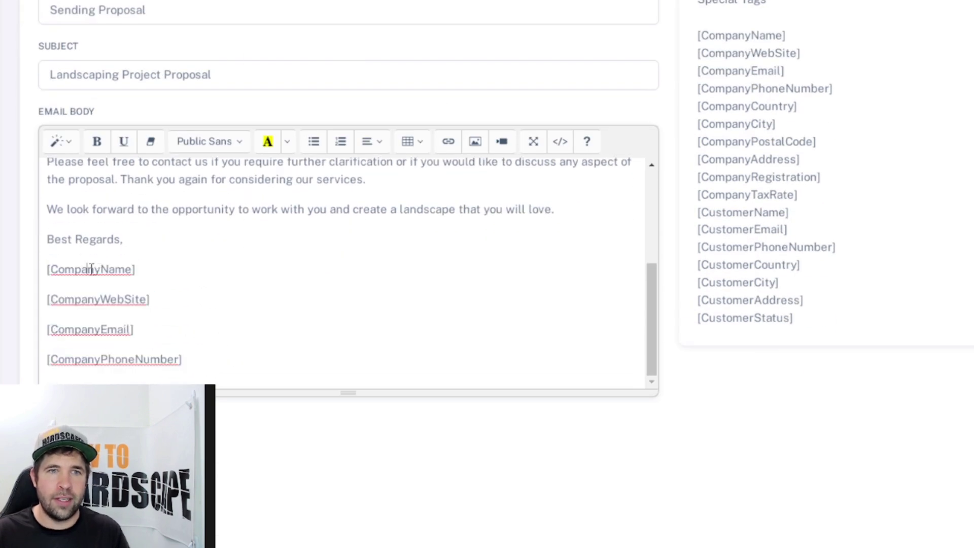
Step: Inspect the CustomerName greeting placeholder and the four company signature placeholders
scroll(226, 274, "up", 5)
left_click_drag(174, 177, 79, 179)
left_click(234, 186)
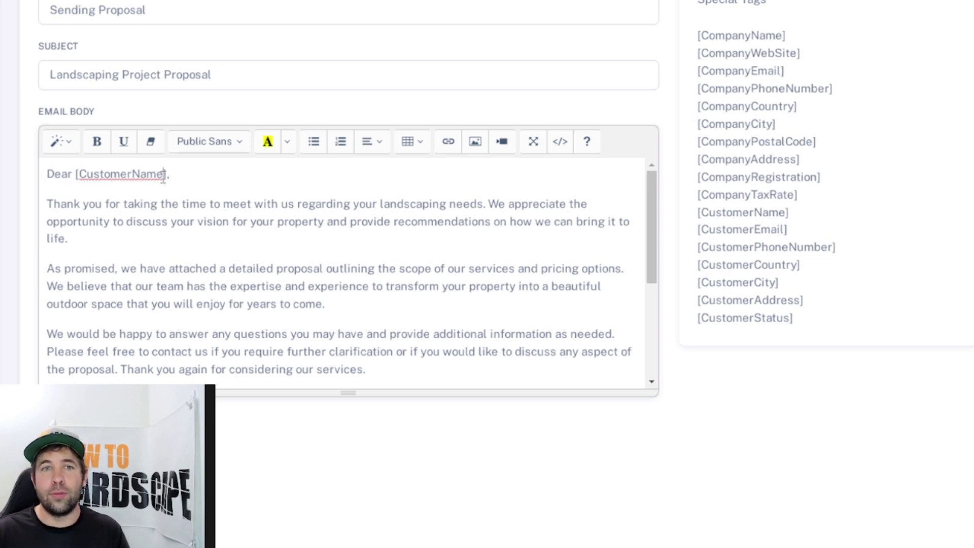
left_click_drag(164, 176, 80, 175)
left_click(87, 176)
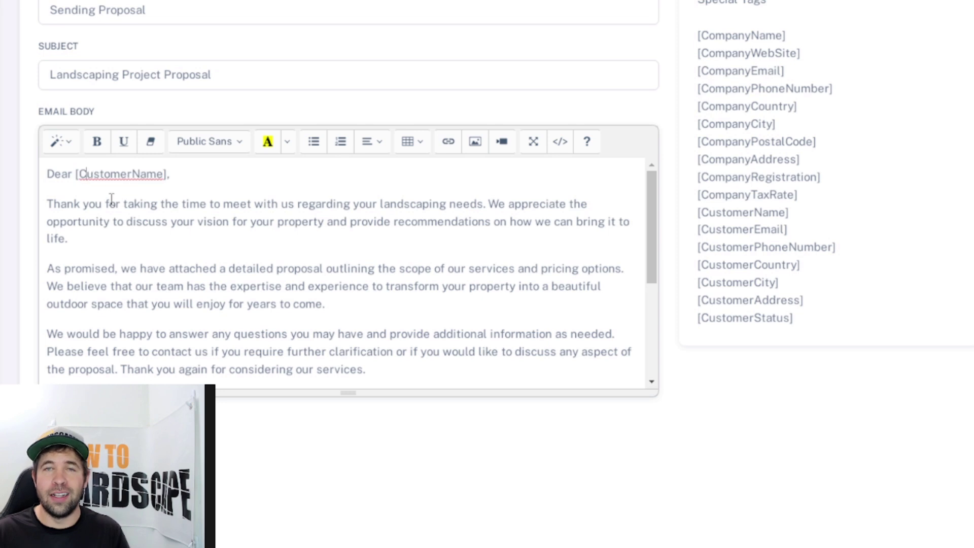
scroll(262, 222, "down", 4)
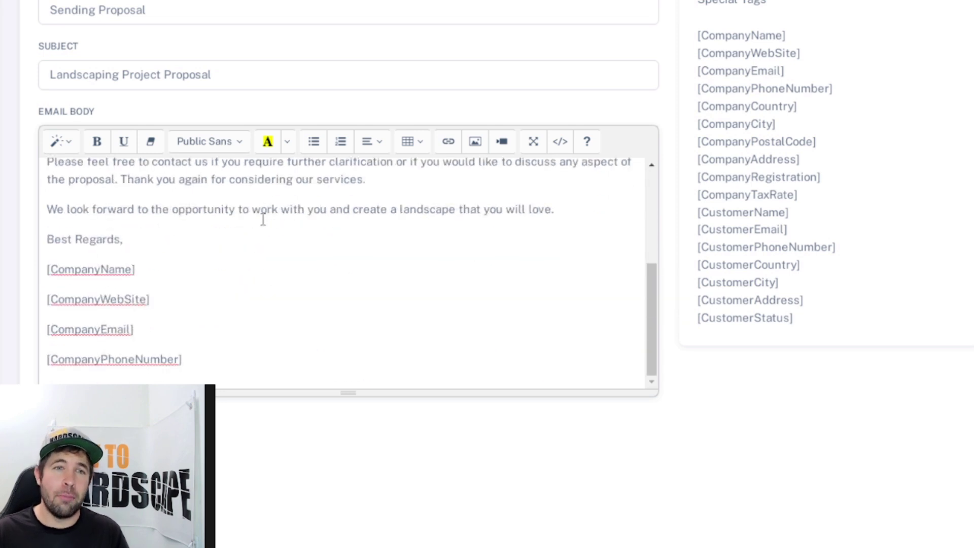
left_click_drag(45, 274, 224, 352)
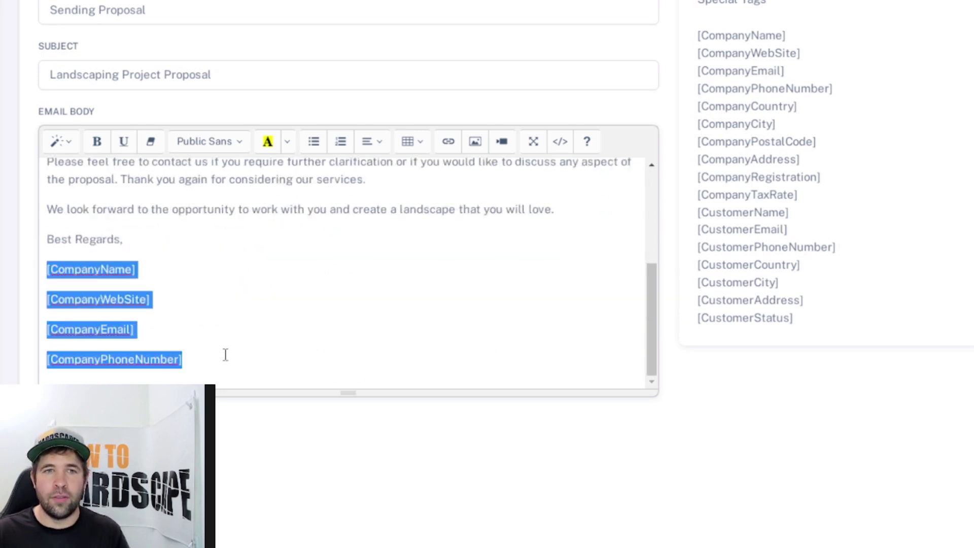
left_click(244, 346)
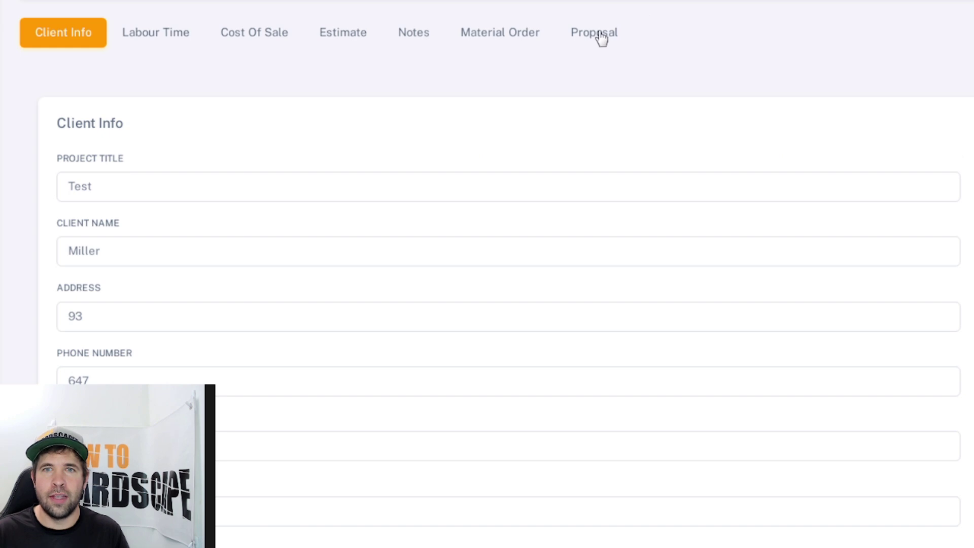
left_click(601, 37)
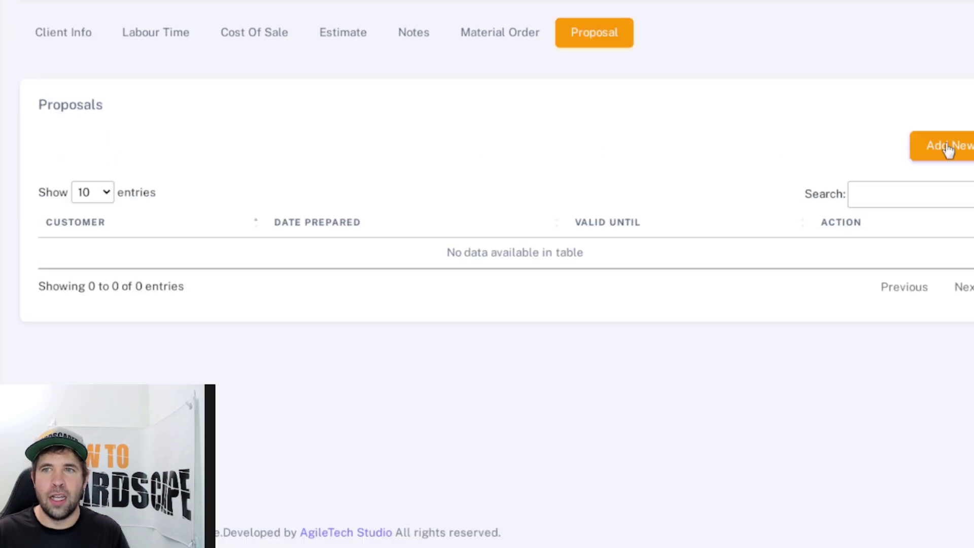
left_click(948, 151)
scroll(481, 236, "down", 4)
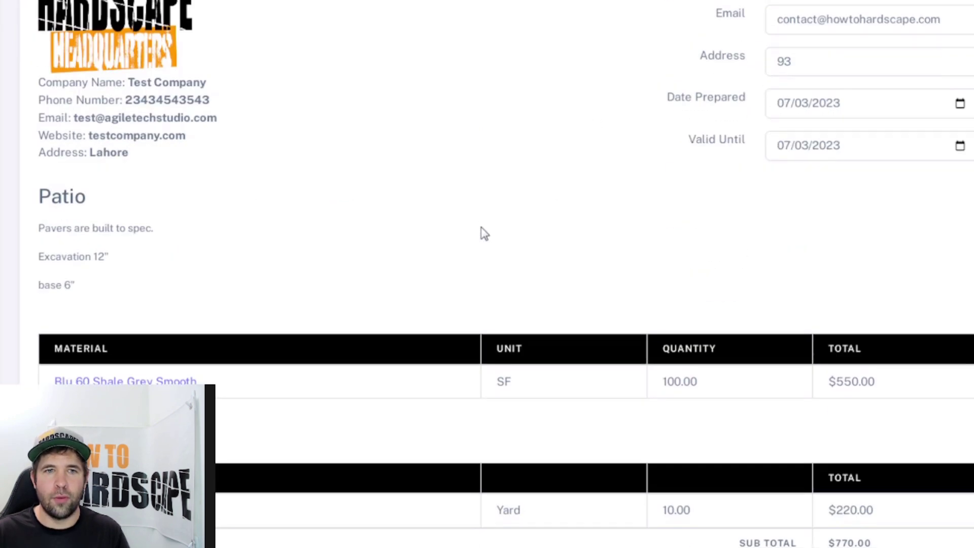
scroll(484, 233, "down", 10)
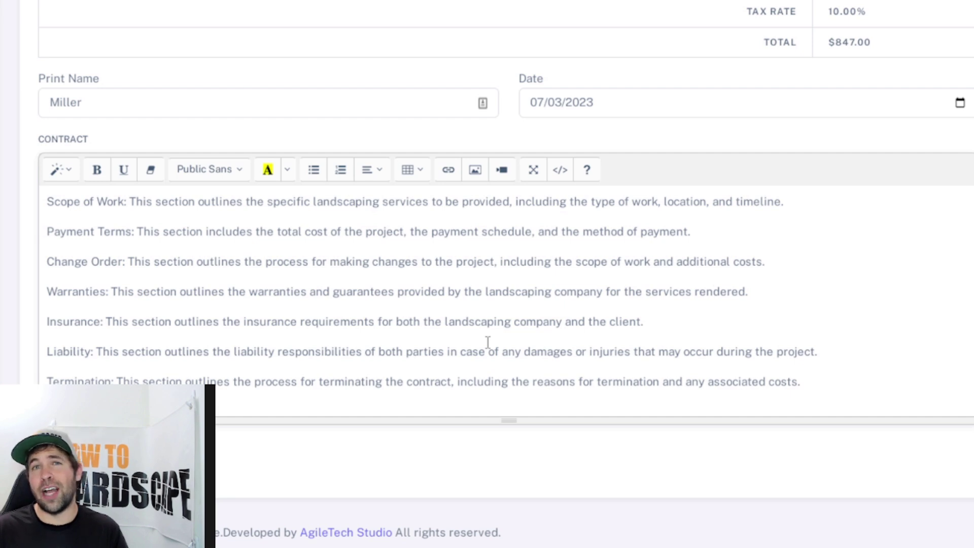
scroll(489, 332, "up", 15)
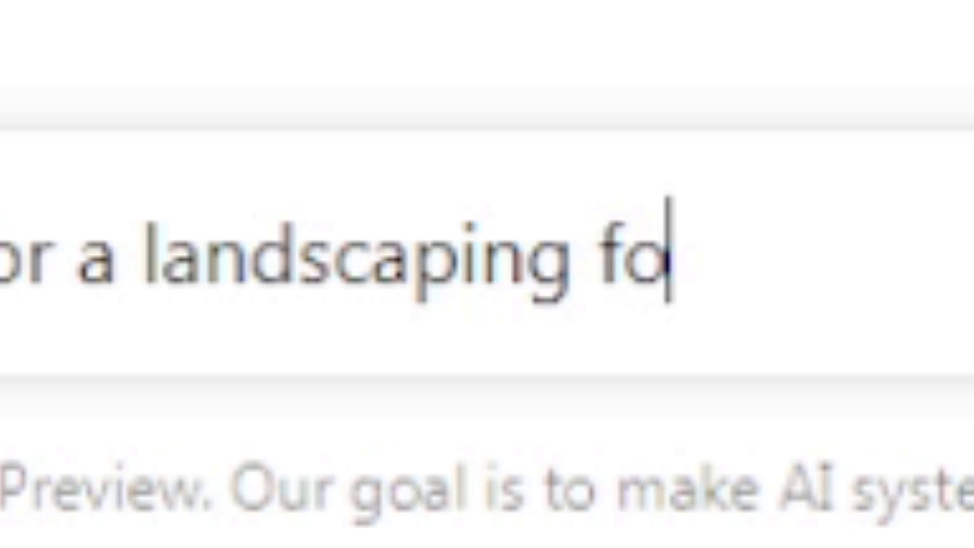
Step: Send the prompt requesting a job description for a landscaping foreman
type("reman")
key("Return")
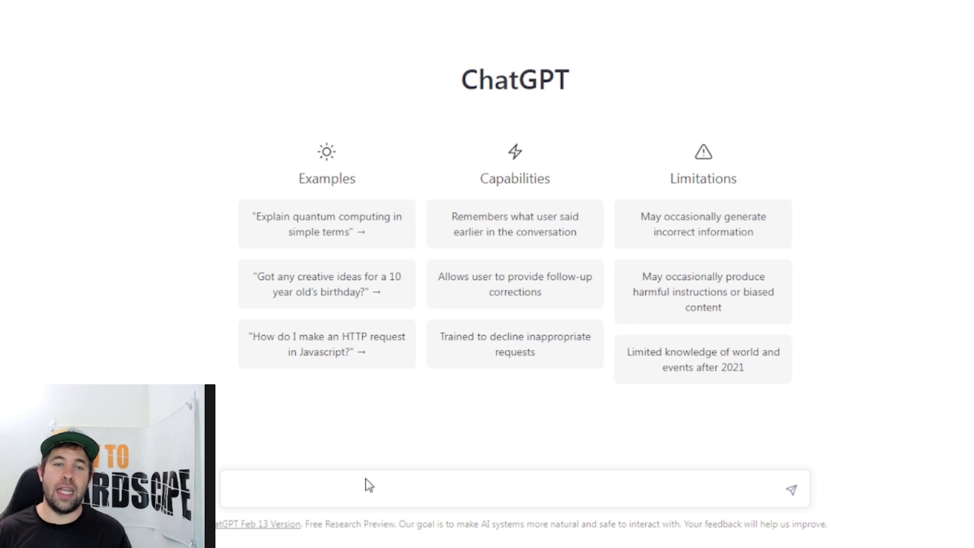
Step: Ask ChatGPT to create an employee evaluation form for a landscaping company
type("Can you create ")
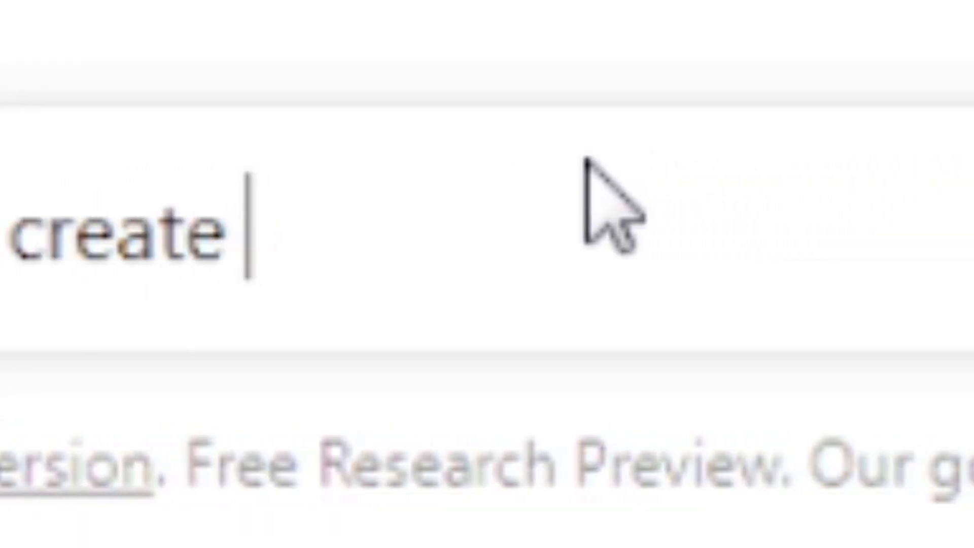
type("an employee ev")
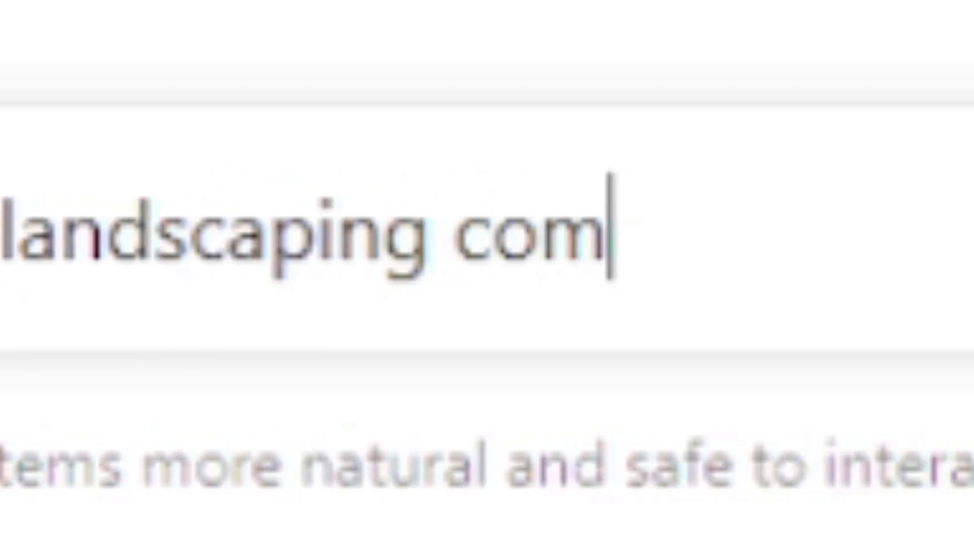
type("pany")
key("Return")
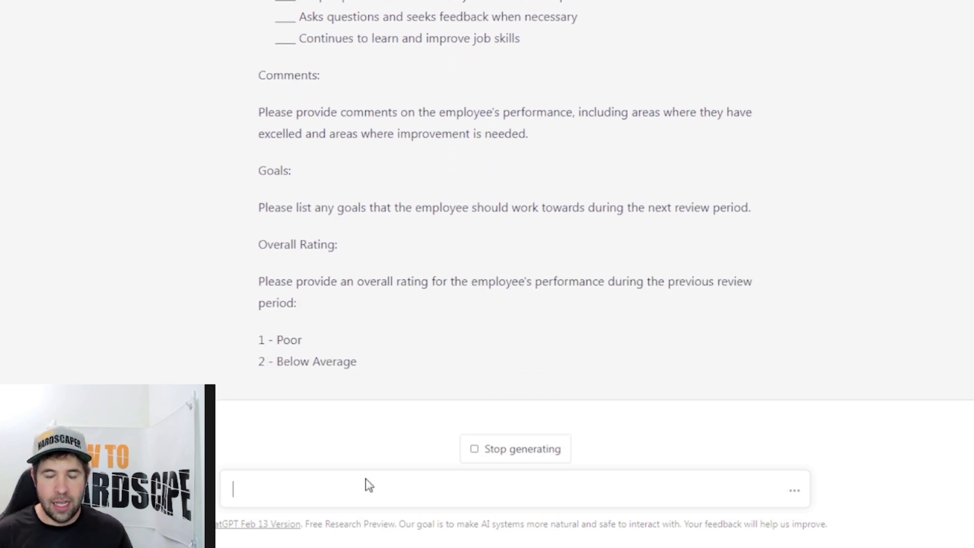
Step: Ask ChatGPT to write an employee handbook for the landscaping company
type("can you write an em")
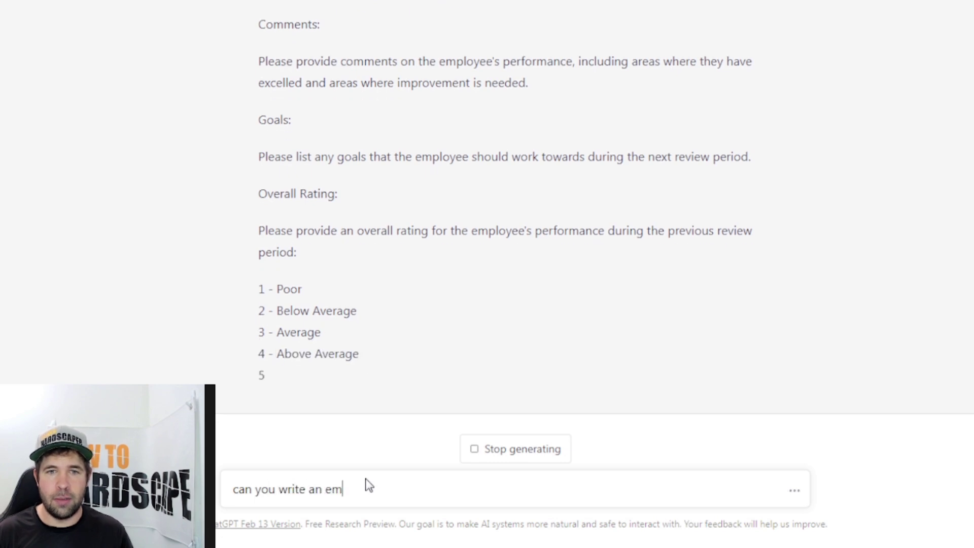
type("ployee handbook fo")
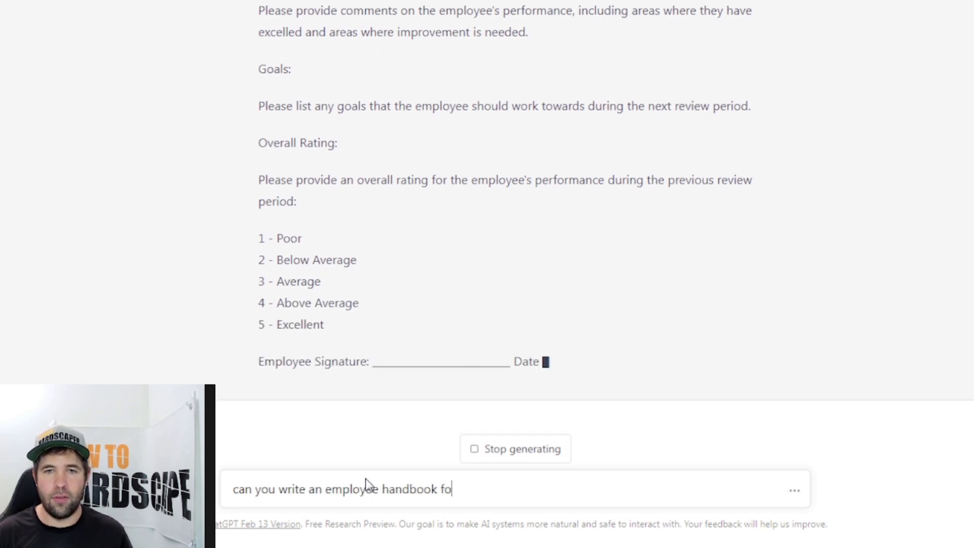
type("r my landscaping co")
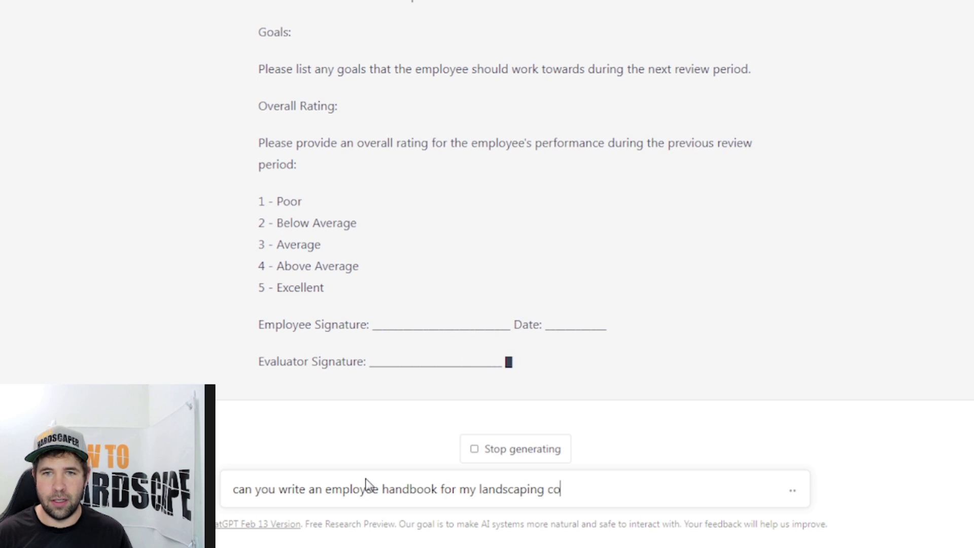
type("mpnay")
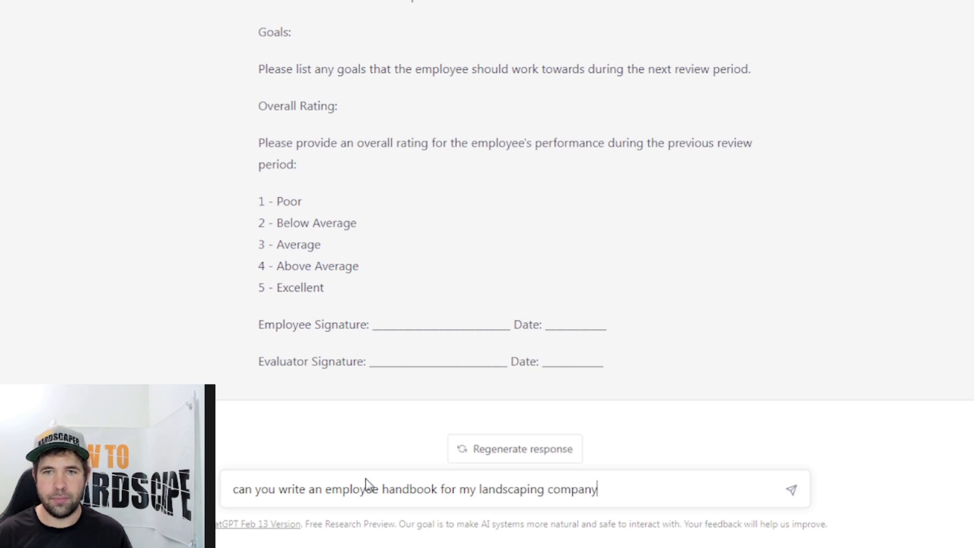
key("Return")
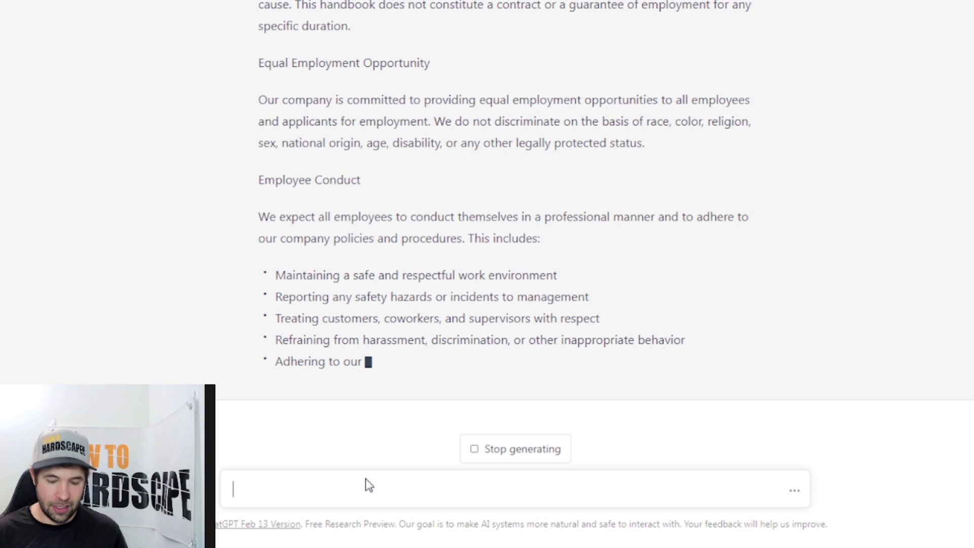
Step: Ask ChatGPT to write a landscaping contract between a business and a client
type("can y")
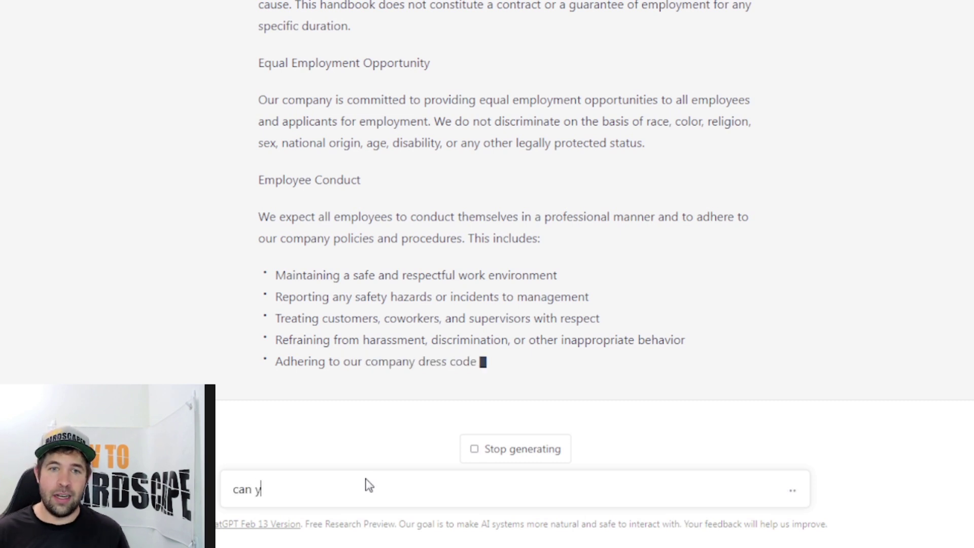
type("ou write a lands")
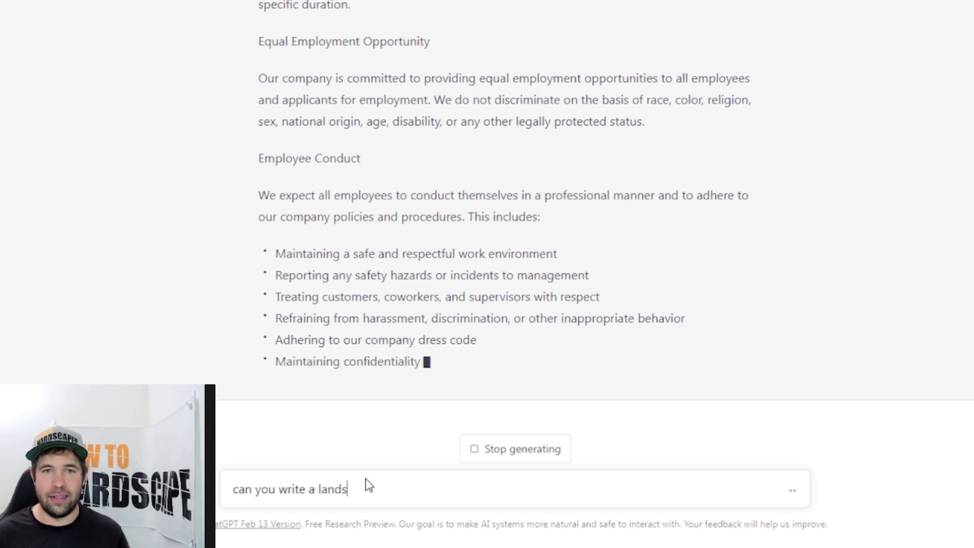
type("caping contract betw")
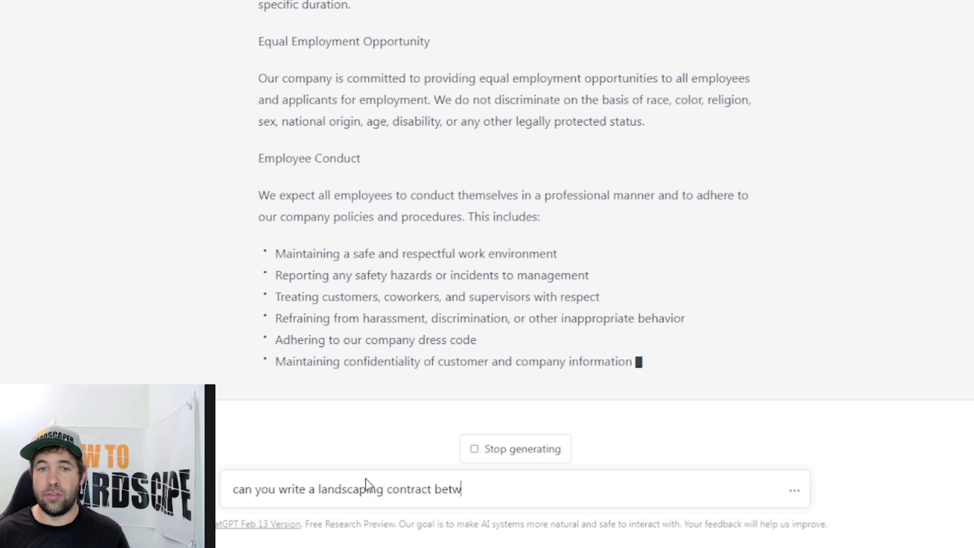
type("een a business a")
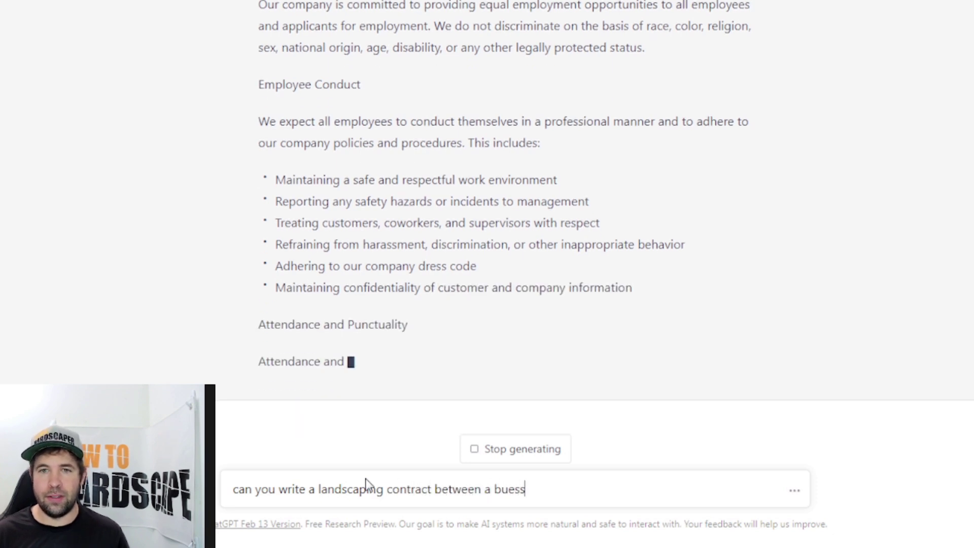
type("nd a client")
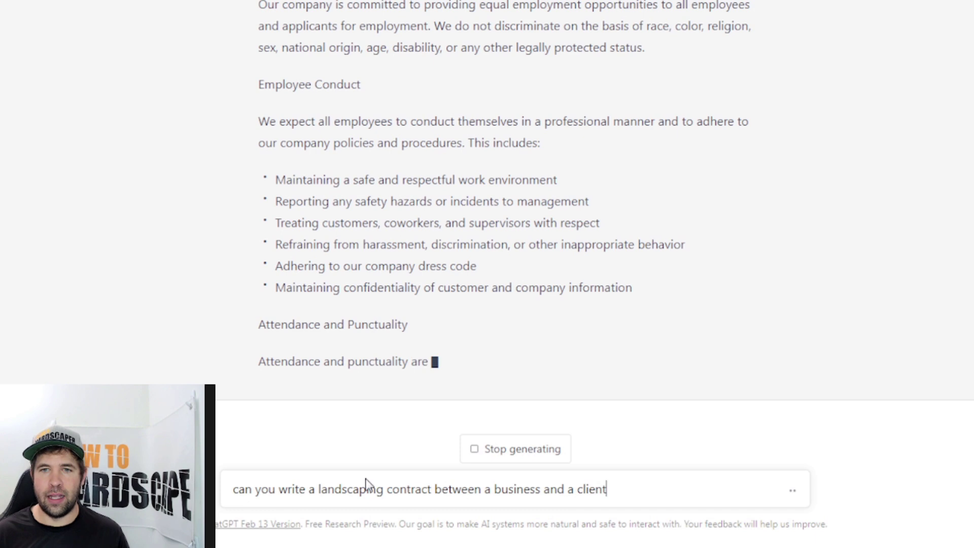
key("Return")
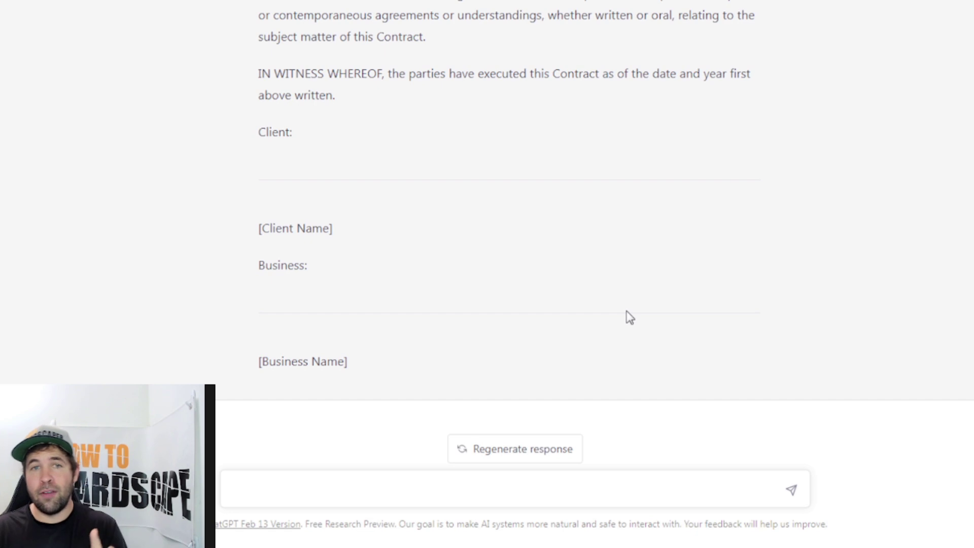
scroll(579, 330, "up", 10)
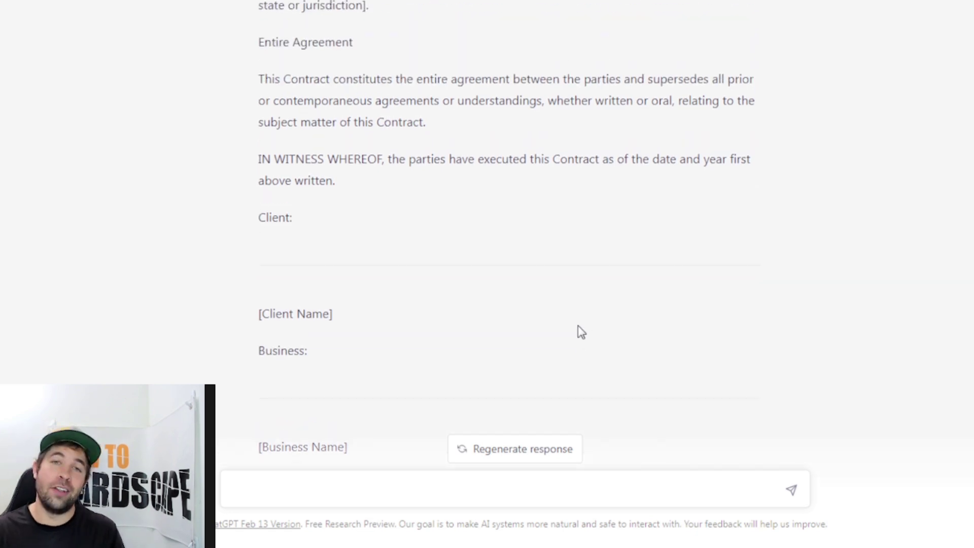
scroll(579, 329, "up", 12)
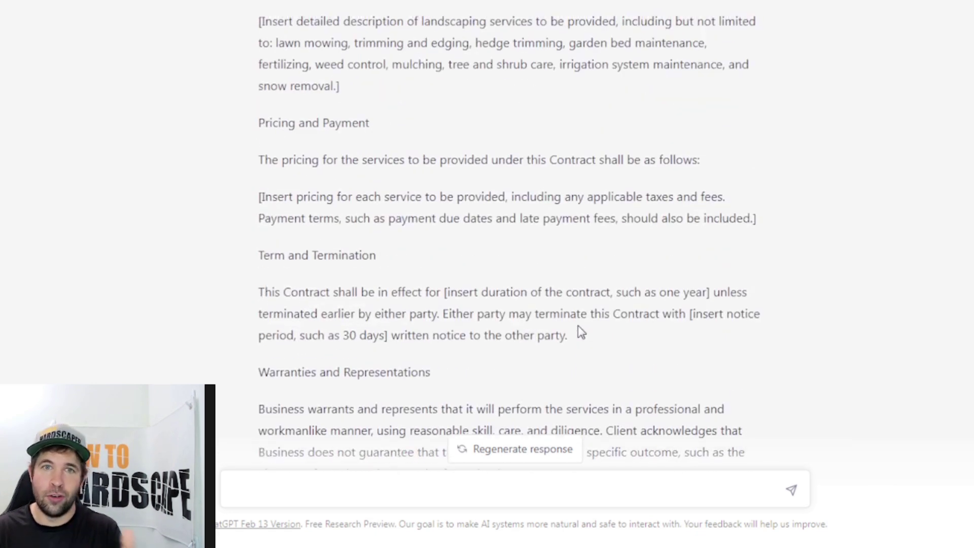